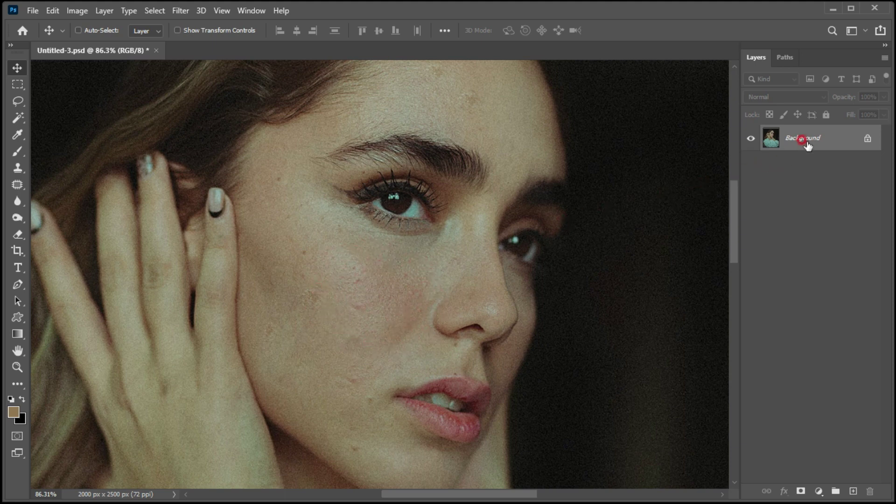
Step: Duplicate the Background layer and patch the forehead blemish on the copy with the Patch tool
{"action": "left_click_drag", "start_coordinate": [807, 148], "coordinate": [853, 491]}
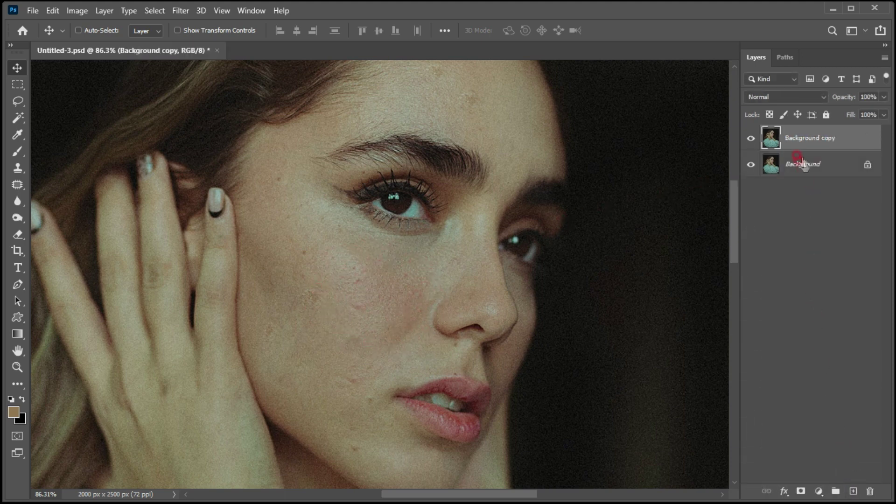
{"action": "left_click", "coordinate": [16, 185]}
{"action": "left_click", "coordinate": [266, 206]}
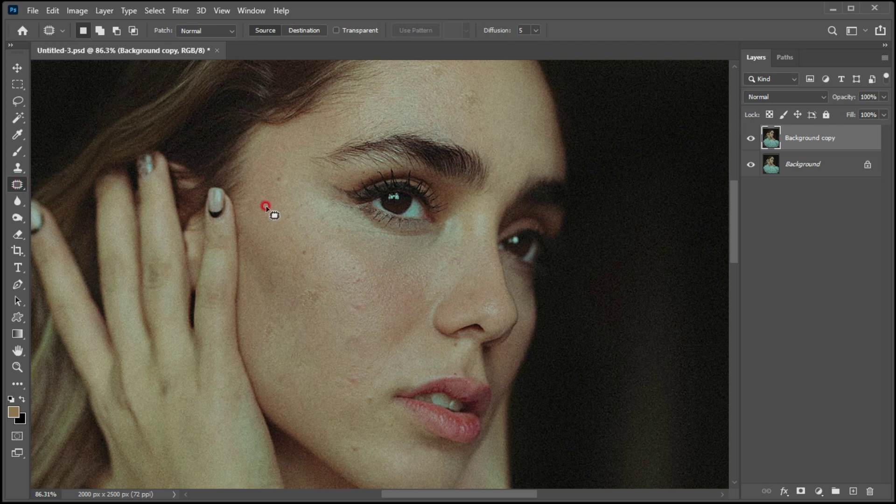
{"action": "left_click_drag", "start_coordinate": [278, 191], "coordinate": [268, 189]}
{"action": "mouse_move", "coordinate": [400, 117]}
{"action": "left_mouse_down"}
{"action": "mouse_move", "coordinate": [424, 74]}
{"action": "mouse_move", "coordinate": [474, 122]}
{"action": "left_mouse_up"}
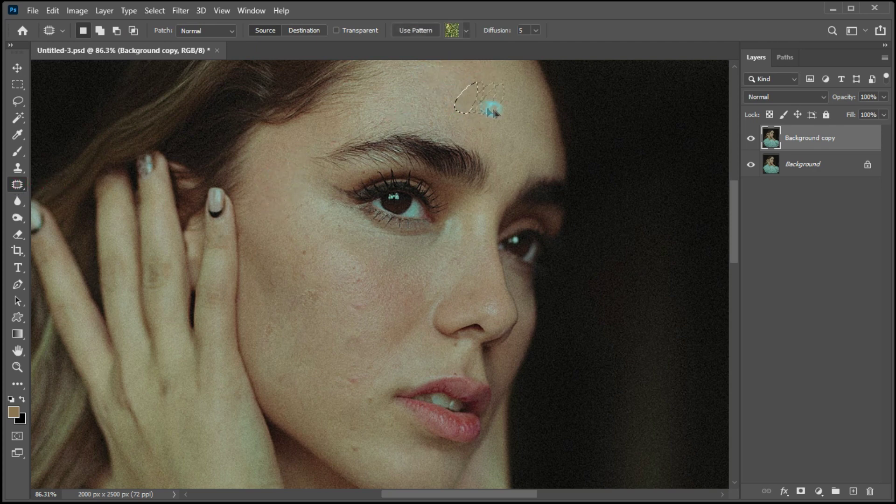
Step: Patch several blemishes on the cheek with clean nearby skin
{"action": "left_click_drag", "start_coordinate": [298, 247], "coordinate": [302, 246]}
{"action": "left_click_drag", "start_coordinate": [304, 253], "coordinate": [283, 228]}
{"action": "mouse_move", "coordinate": [327, 287]}
{"action": "left_mouse_down"}
{"action": "mouse_move", "coordinate": [314, 306]}
{"action": "mouse_move", "coordinate": [290, 243]}
{"action": "left_mouse_up"}
{"action": "left_click_drag", "start_coordinate": [270, 322], "coordinate": [284, 347]}
{"action": "mouse_move", "coordinate": [361, 327]}
{"action": "left_mouse_down"}
{"action": "mouse_move", "coordinate": [352, 312]}
{"action": "mouse_move", "coordinate": [358, 380]}
{"action": "left_mouse_up"}
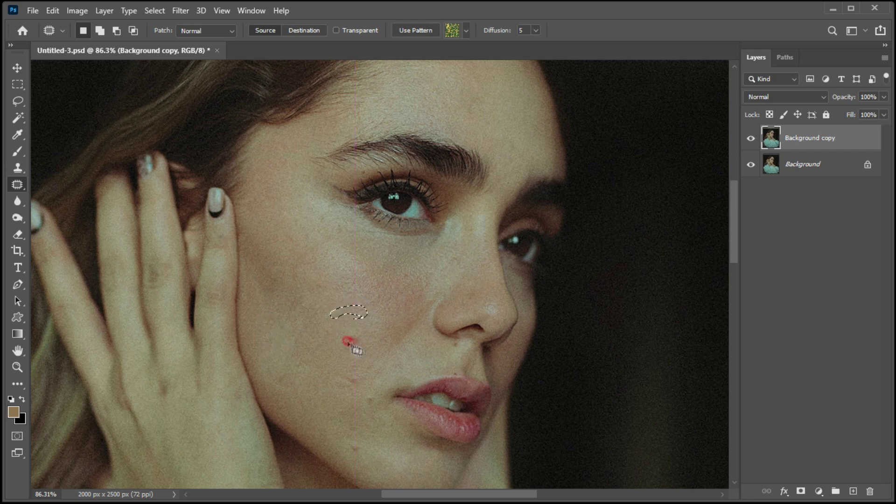
{"action": "left_click_drag", "start_coordinate": [368, 394], "coordinate": [339, 401]}
{"action": "left_click_drag", "start_coordinate": [345, 422], "coordinate": [311, 411]}
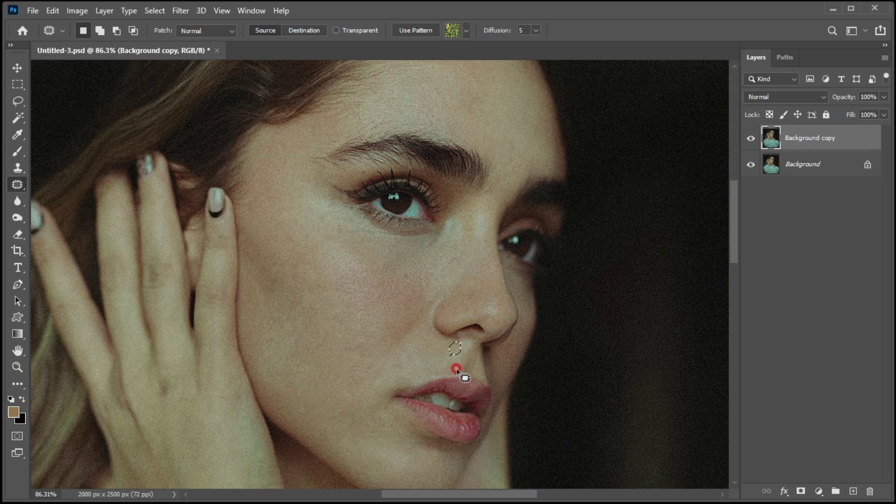
Step: Patch the mole above the lip and the remaining small cheek spots, then deselect
{"action": "left_click_drag", "start_coordinate": [459, 367], "coordinate": [414, 375]}
{"action": "left_click_drag", "start_coordinate": [322, 205], "coordinate": [340, 260]}
{"action": "mouse_move", "coordinate": [293, 245]}
{"action": "left_mouse_down"}
{"action": "mouse_move", "coordinate": [299, 288]}
{"action": "mouse_move", "coordinate": [286, 243]}
{"action": "left_mouse_up"}
{"action": "left_click", "coordinate": [296, 255]}
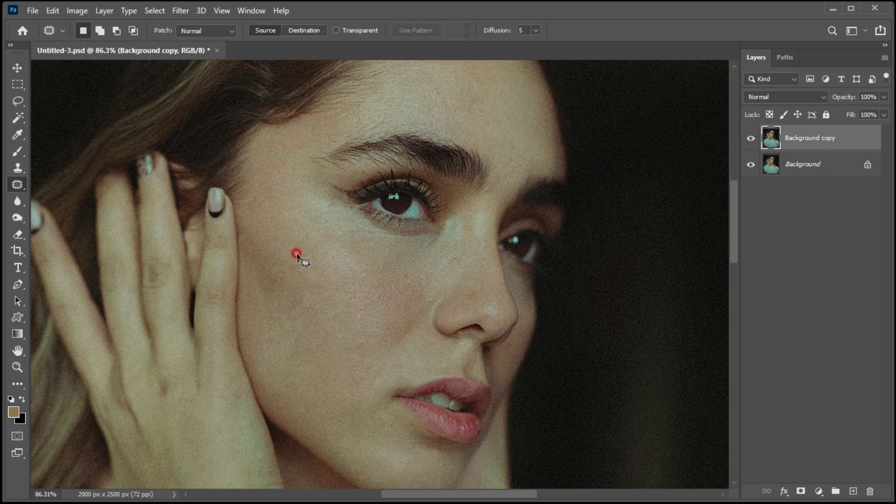
{"action": "left_click", "coordinate": [15, 69]}
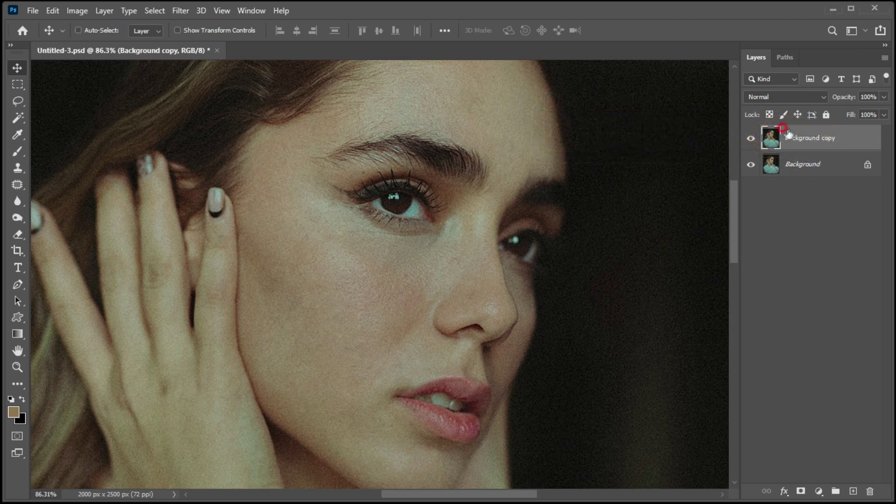
Step: Duplicate the retouched layer twice with Ctrl+J and rename one copy 'Low Blur'
{"action": "key", "text": "ctrl+j"}
{"action": "key", "text": "ctrl+j"}
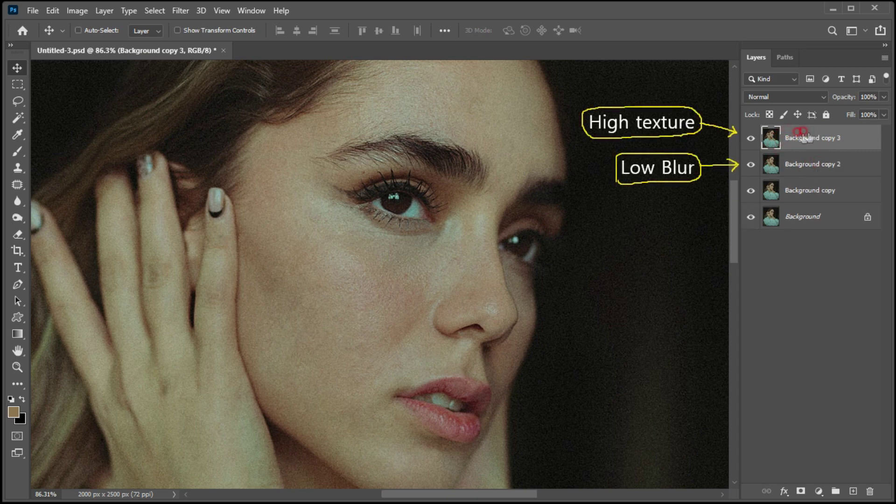
{"action": "double_click", "coordinate": [798, 158]}
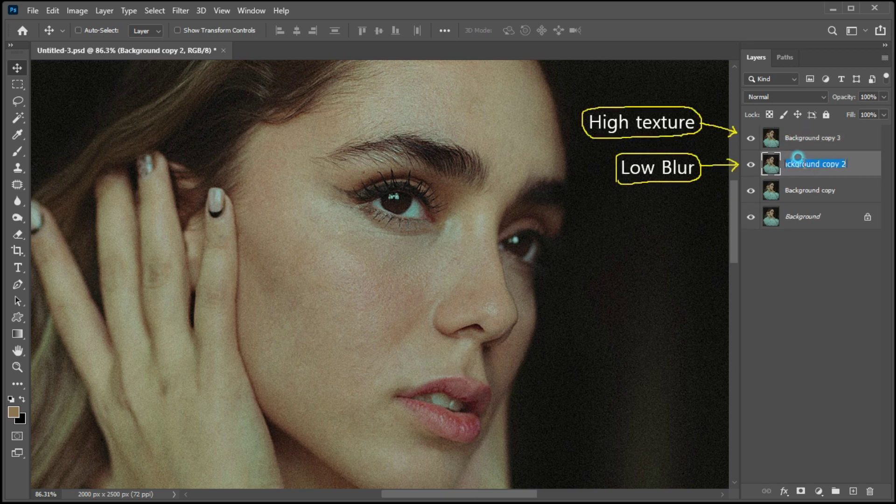
{"action": "type", "text": "Low Blur"}
{"action": "left_click", "coordinate": [789, 171]}
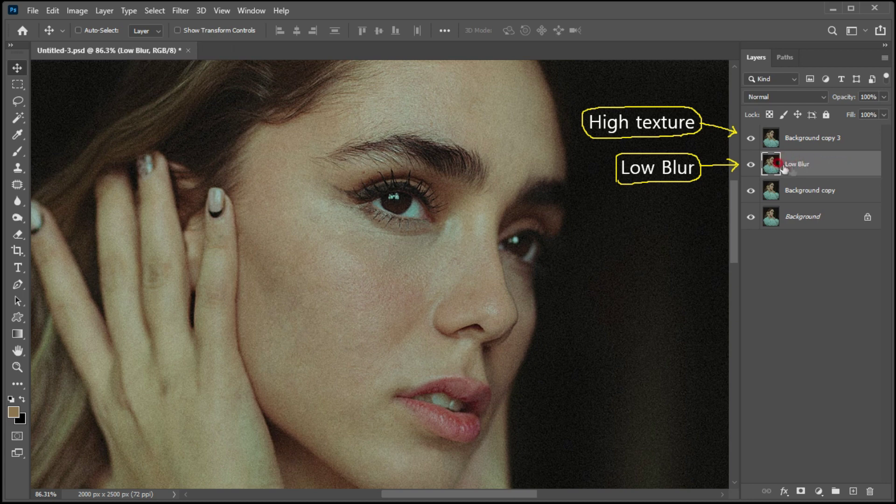
Step: Rename the top copy 'High Texture', hide it, and select Low Blur
{"action": "double_click", "coordinate": [801, 138]}
{"action": "type", "text": "High Texture"}
{"action": "left_click", "coordinate": [846, 140]}
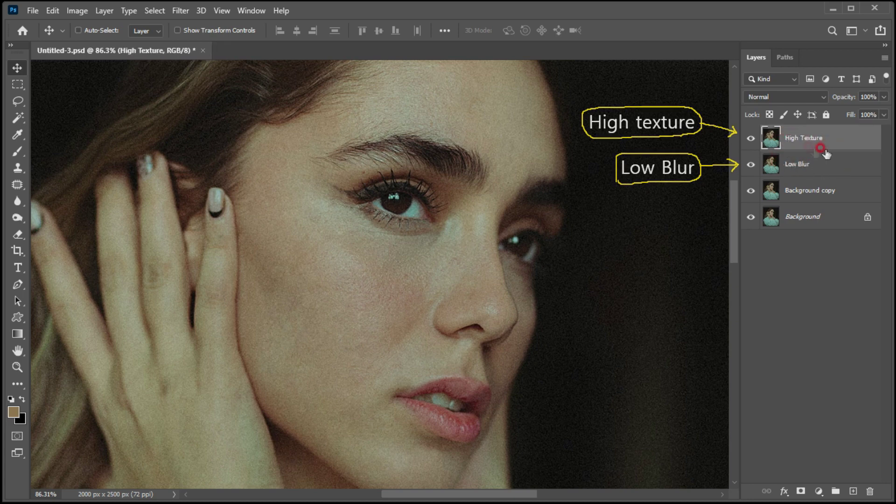
{"action": "left_click", "coordinate": [751, 138]}
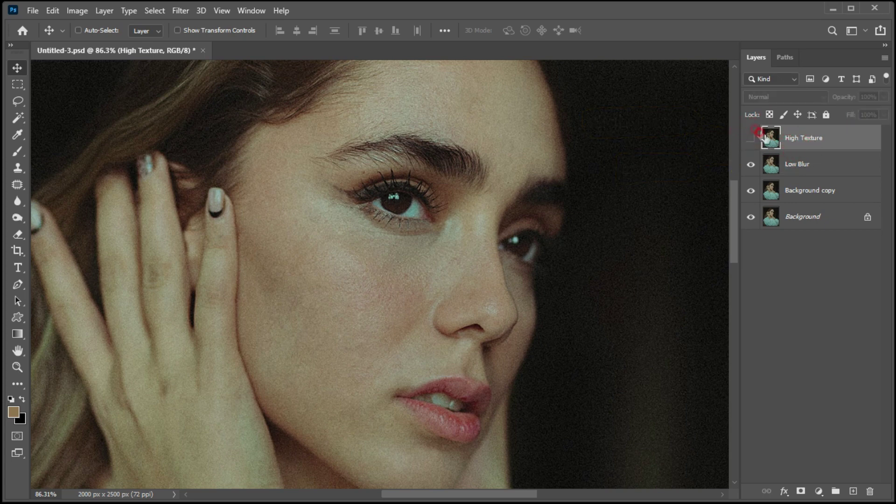
{"action": "left_click", "coordinate": [796, 164]}
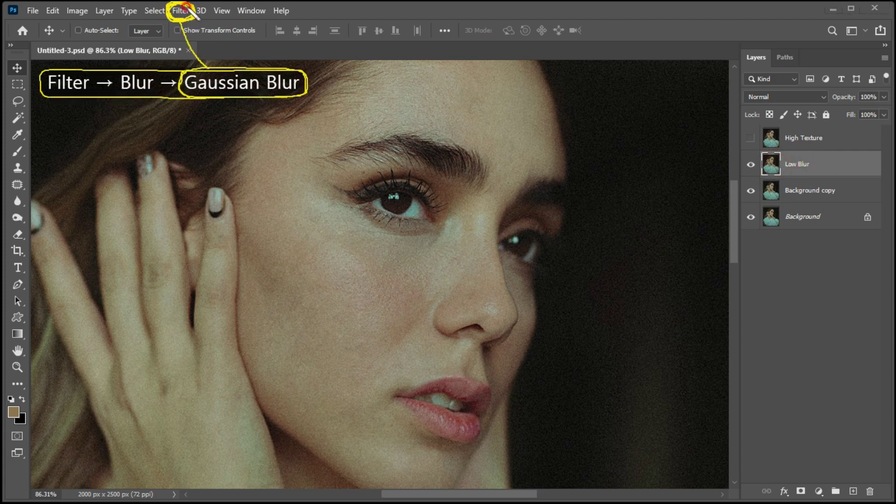
Step: Apply a Gaussian Blur of about 4.3 pixels radius to the Low Blur layer
{"action": "left_click", "coordinate": [181, 10]}
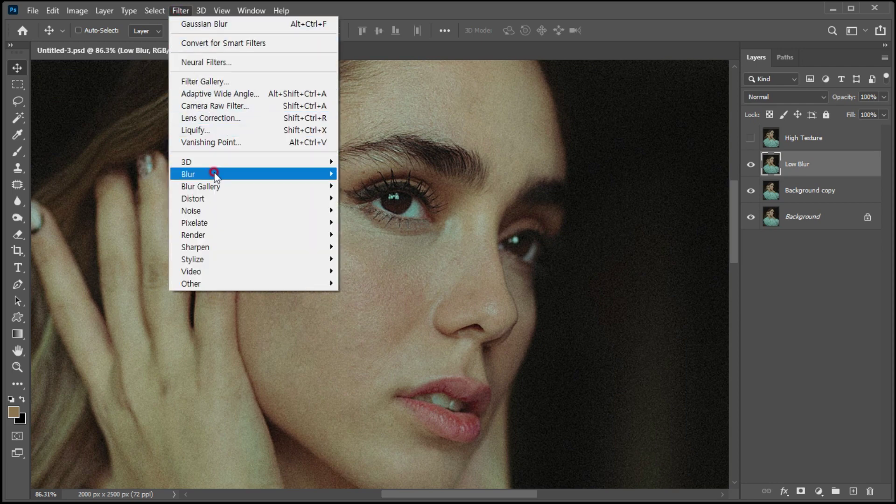
{"action": "mouse_move", "coordinate": [210, 174]}
{"action": "left_click", "coordinate": [377, 224]}
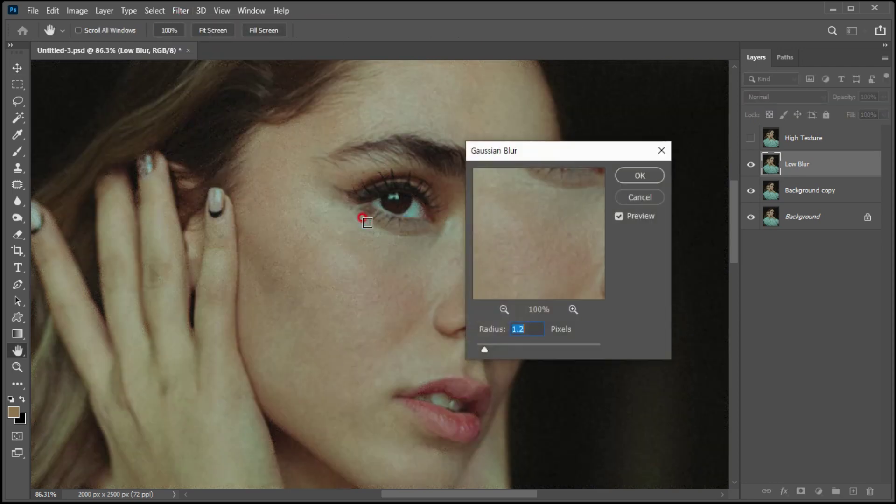
{"action": "left_click_drag", "start_coordinate": [525, 153], "coordinate": [552, 140]}
{"action": "left_click_drag", "start_coordinate": [514, 337], "coordinate": [528, 340]}
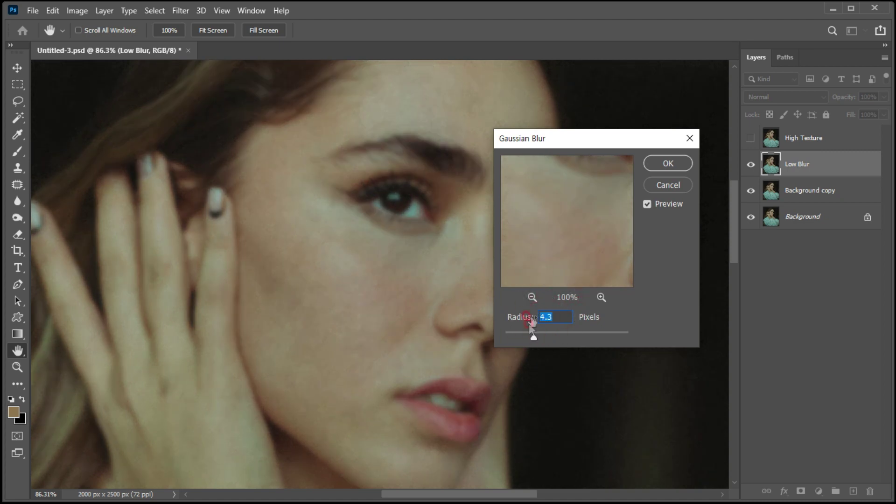
{"action": "left_click", "coordinate": [669, 163]}
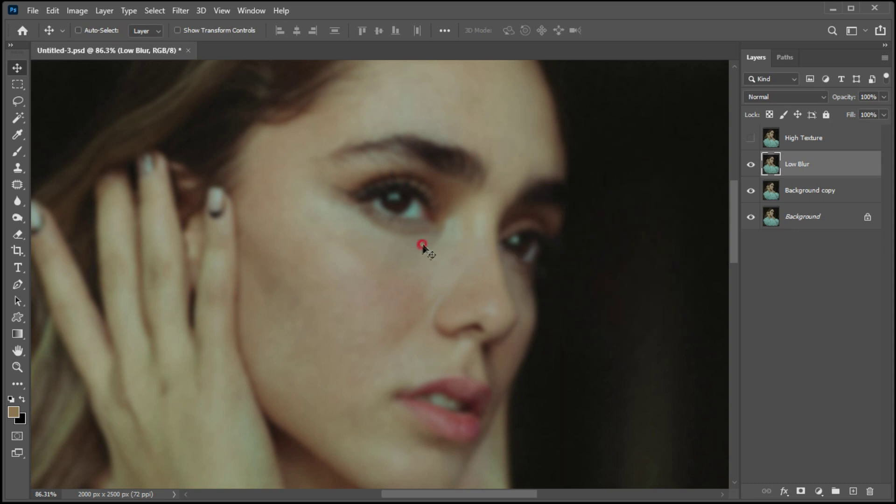
{"action": "left_click", "coordinate": [800, 139]}
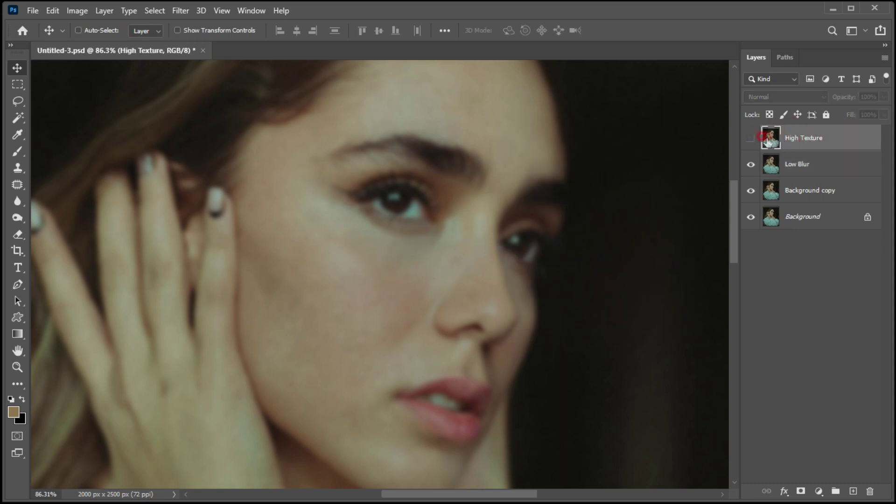
Step: Show High Texture and Apply Image from Low Blur using Subtract, Scale 2, Offset 128
{"action": "left_click", "coordinate": [751, 136]}
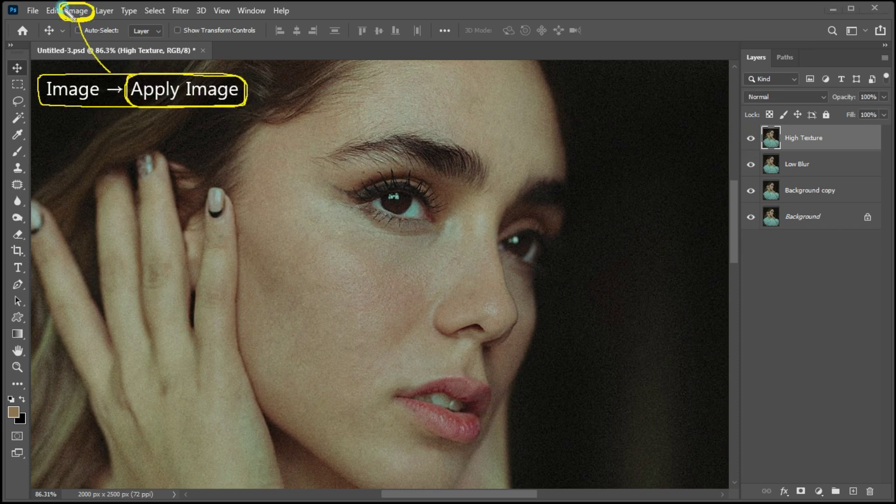
{"action": "left_click", "coordinate": [76, 11]}
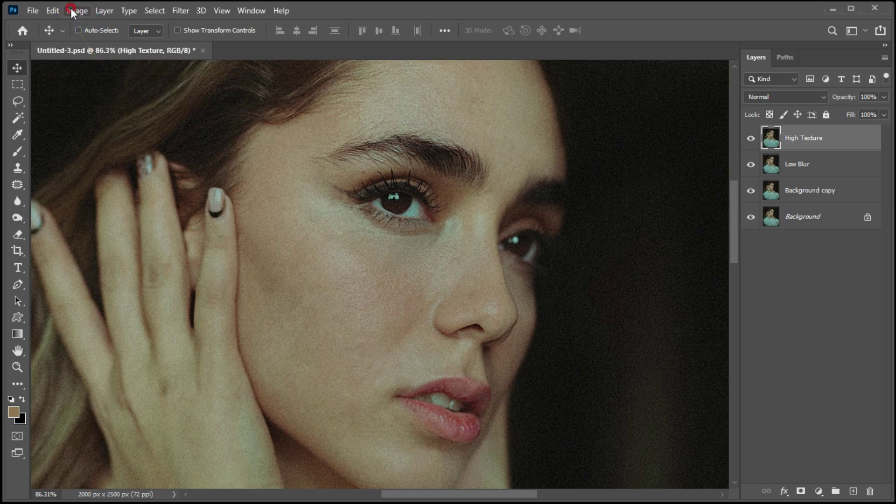
{"action": "left_click", "coordinate": [118, 198]}
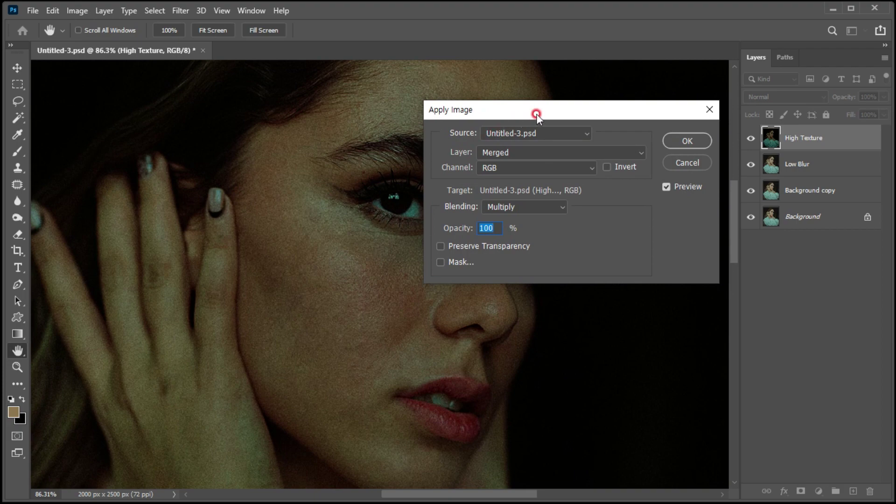
{"action": "left_click_drag", "start_coordinate": [536, 114], "coordinate": [545, 106]}
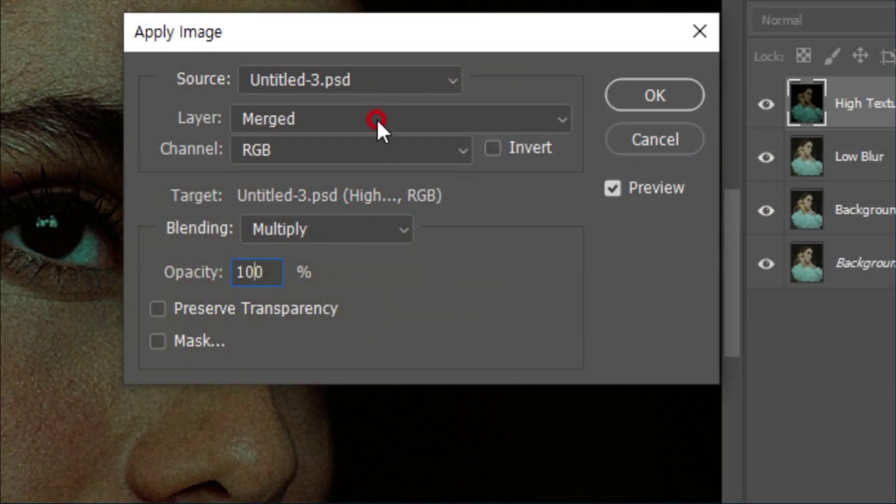
{"action": "left_click", "coordinate": [360, 120]}
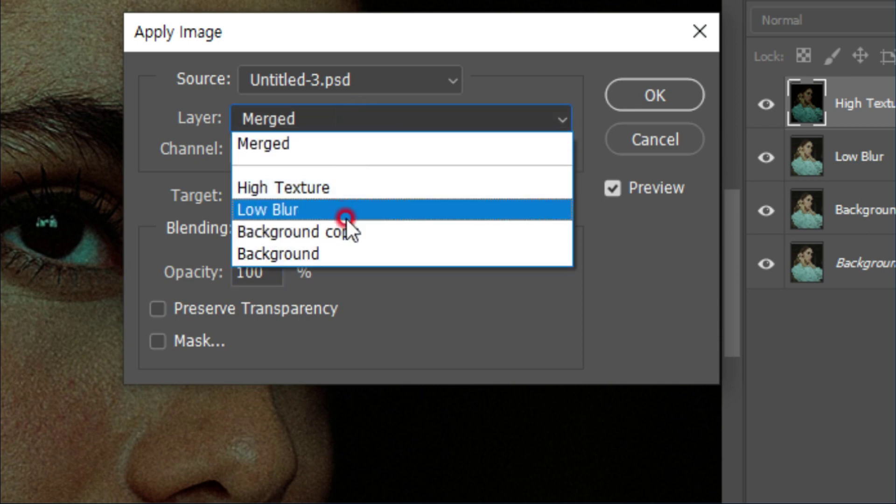
{"action": "left_click", "coordinate": [281, 210]}
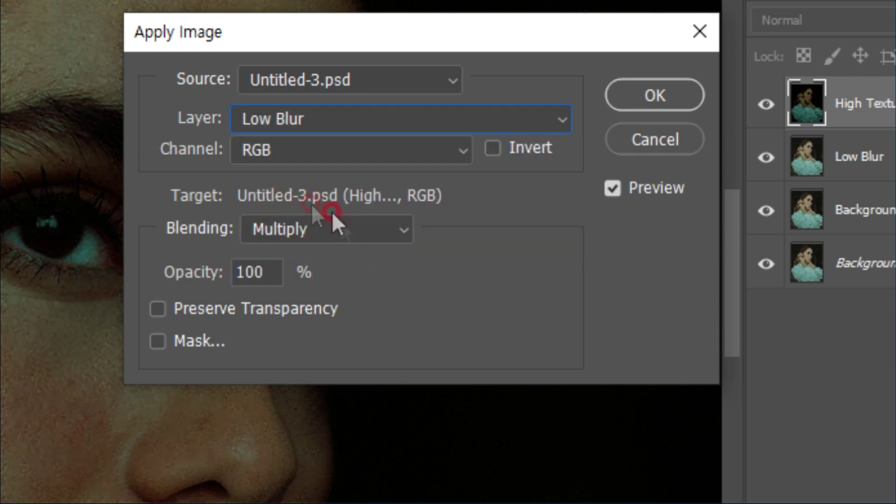
{"action": "left_click", "coordinate": [314, 227]}
{"action": "scroll", "coordinate": [322, 279], "scroll_direction": "down", "scroll_amount": 17}
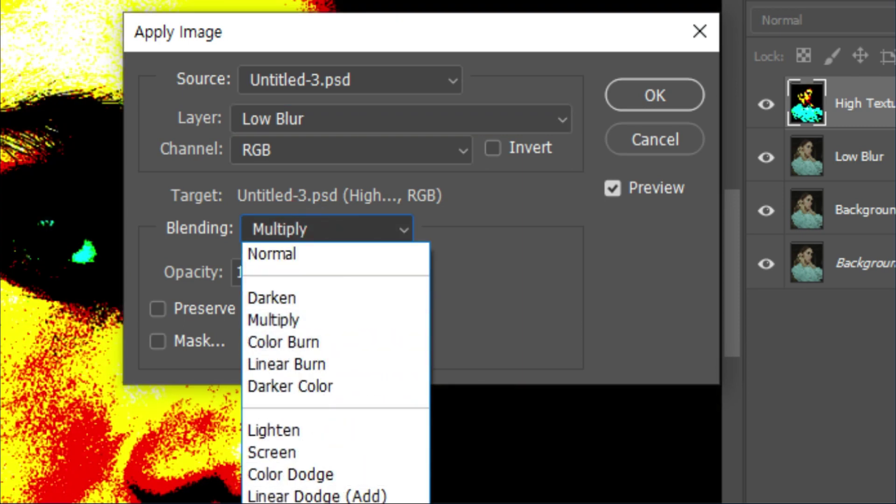
{"action": "key", "text": "Return"}
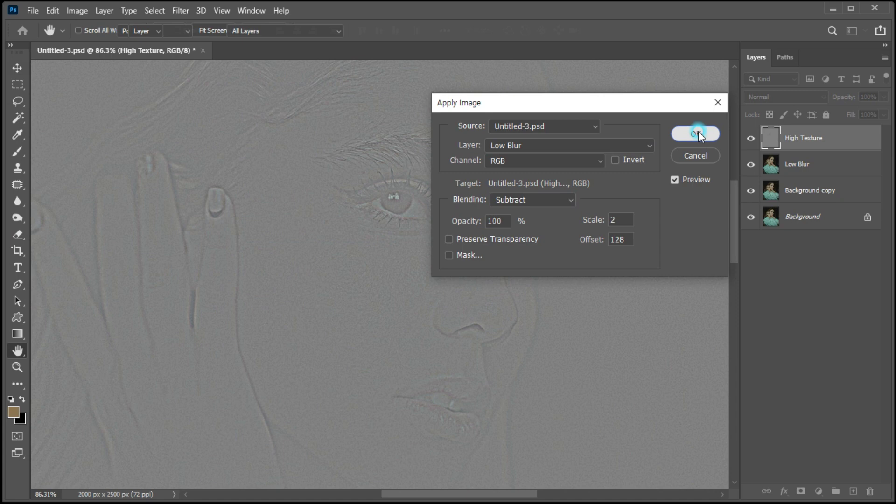
{"action": "left_click", "coordinate": [640, 132]}
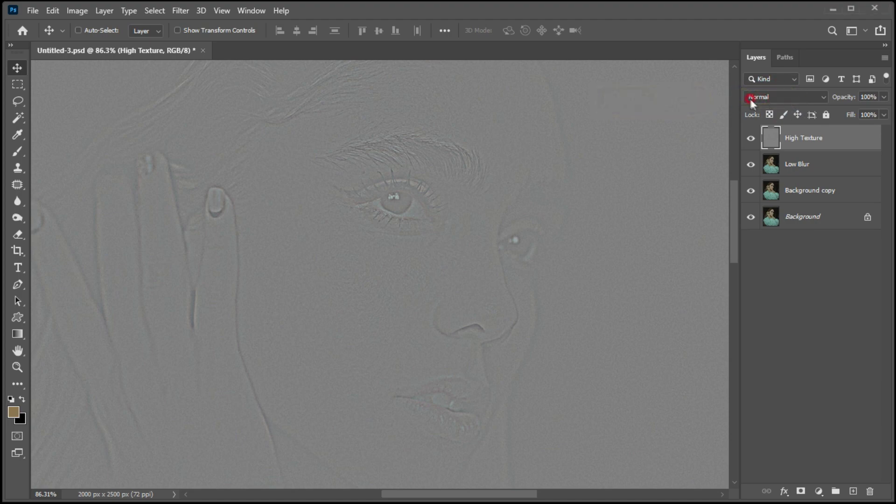
Step: Change High Texture's blend mode to Linear Light and reselect Low Blur
{"action": "left_click", "coordinate": [786, 98]}
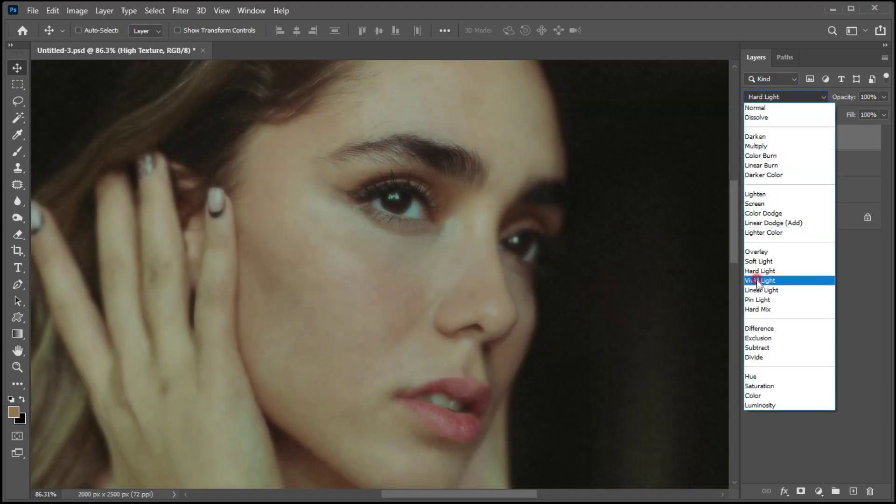
{"action": "left_click", "coordinate": [762, 290]}
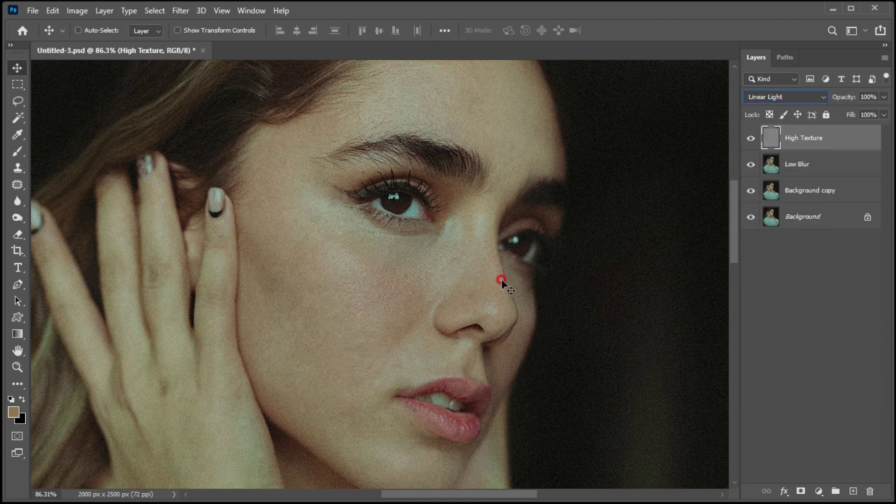
{"action": "left_click_drag", "start_coordinate": [502, 281], "coordinate": [529, 271]}
{"action": "left_click", "coordinate": [797, 166]}
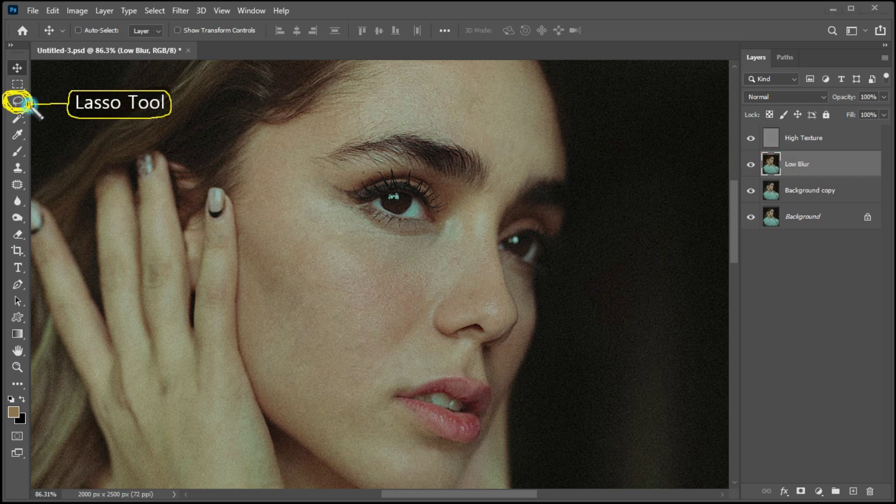
Step: With a 20 px feathered Lasso, select the cheek below the eye and Gaussian-blur it
{"action": "left_click", "coordinate": [19, 100]}
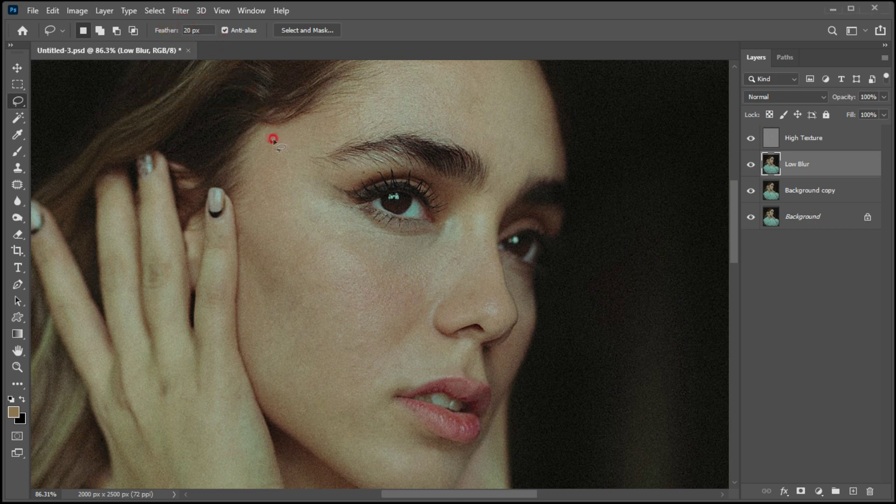
{"action": "mouse_move", "coordinate": [284, 132]}
{"action": "left_mouse_down"}
{"action": "mouse_move", "coordinate": [328, 136]}
{"action": "mouse_move", "coordinate": [315, 184]}
{"action": "mouse_move", "coordinate": [414, 290]}
{"action": "mouse_move", "coordinate": [344, 374]}
{"action": "mouse_move", "coordinate": [266, 392]}
{"action": "mouse_move", "coordinate": [242, 320]}
{"action": "mouse_move", "coordinate": [252, 144]}
{"action": "mouse_move", "coordinate": [265, 136]}
{"action": "left_mouse_up"}
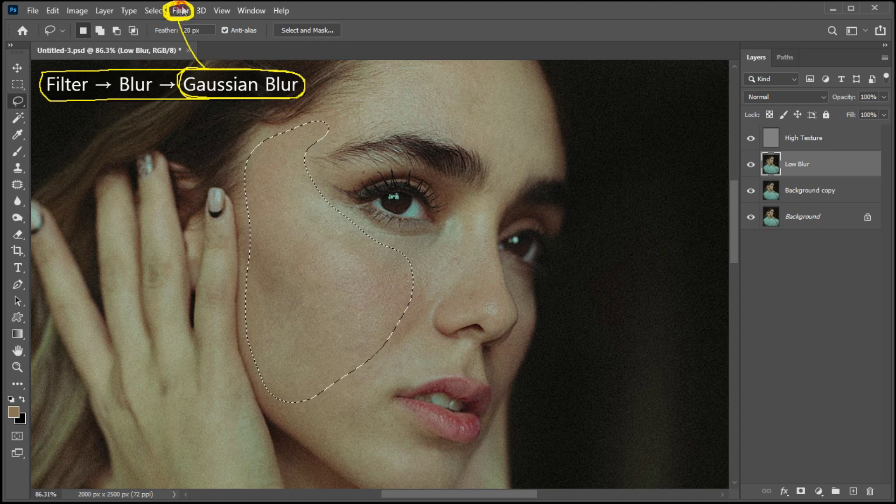
{"action": "left_click", "coordinate": [177, 10]}
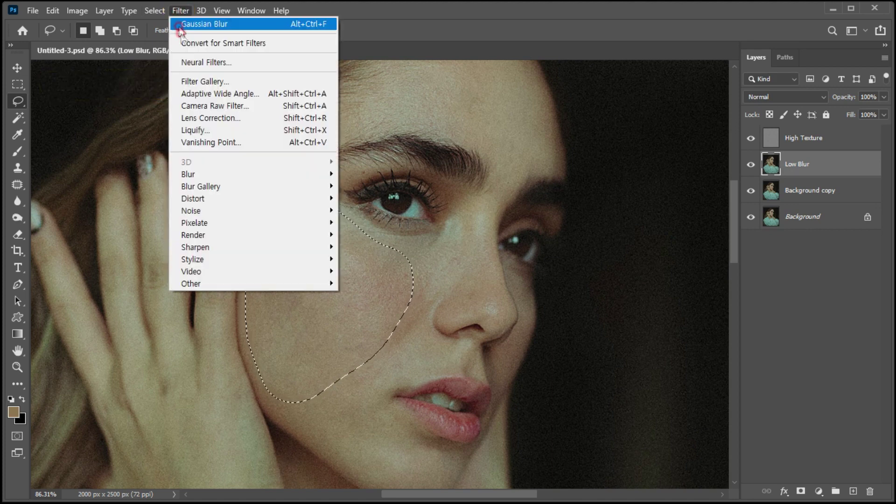
{"action": "mouse_move", "coordinate": [188, 174]}
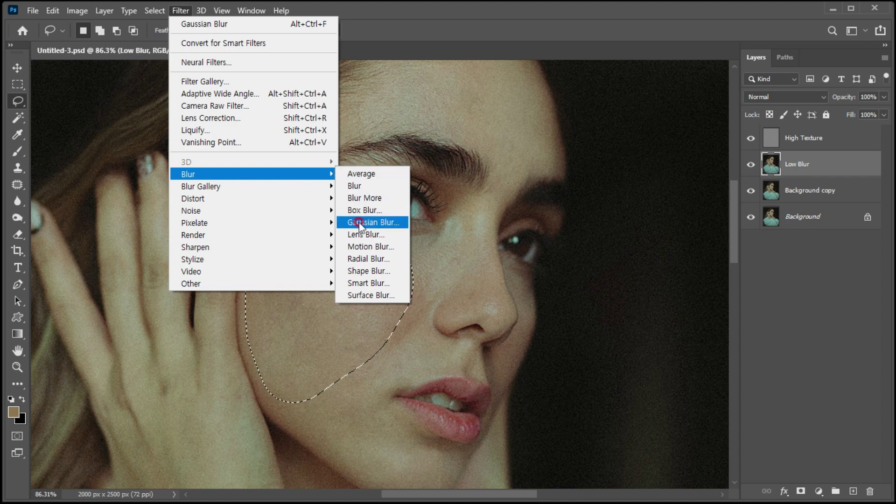
{"action": "left_click", "coordinate": [369, 223]}
{"action": "left_click_drag", "start_coordinate": [600, 204], "coordinate": [598, 173]}
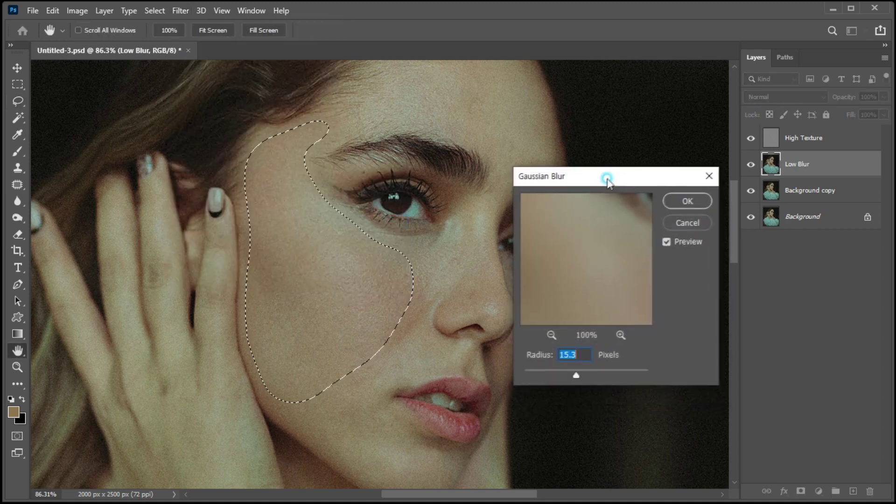
{"action": "left_click_drag", "start_coordinate": [579, 372], "coordinate": [573, 374]}
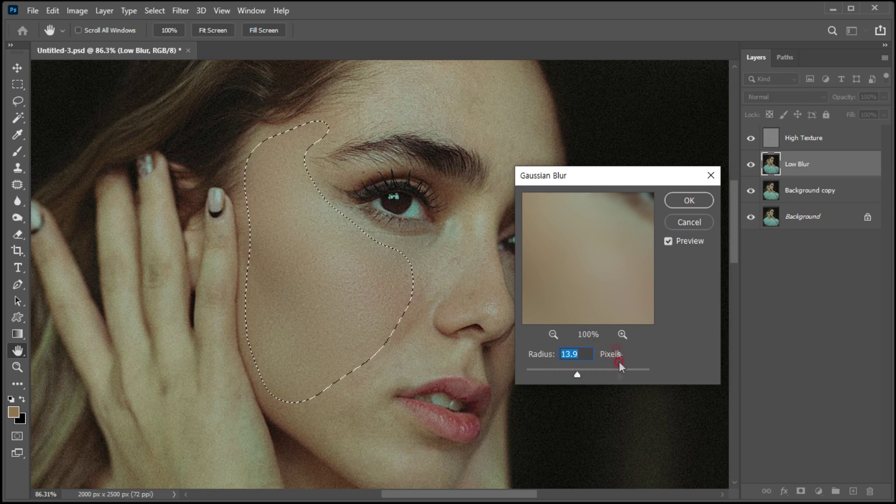
{"action": "left_click", "coordinate": [690, 200]}
{"action": "left_click", "coordinate": [312, 158]}
Step: Select and Gaussian-blur the forehead and then the area around the nose
{"action": "left_click_drag", "start_coordinate": [311, 158], "coordinate": [309, 142]}
{"action": "left_click", "coordinate": [181, 10]}
{"action": "left_click", "coordinate": [373, 223]}
{"action": "left_click", "coordinate": [687, 200]}
{"action": "left_click_drag", "start_coordinate": [491, 173], "coordinate": [506, 289]}
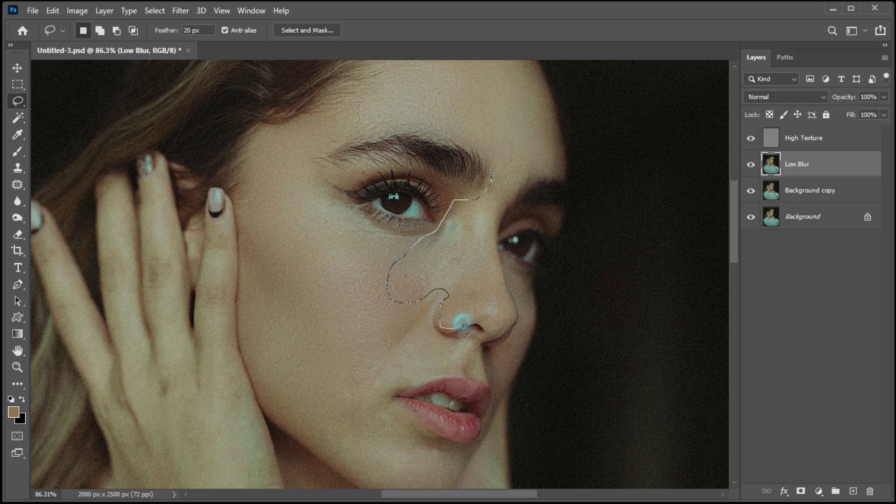
{"action": "left_click_drag", "start_coordinate": [507, 288], "coordinate": [492, 158]}
{"action": "left_click", "coordinate": [180, 10]}
{"action": "mouse_move", "coordinate": [188, 174]}
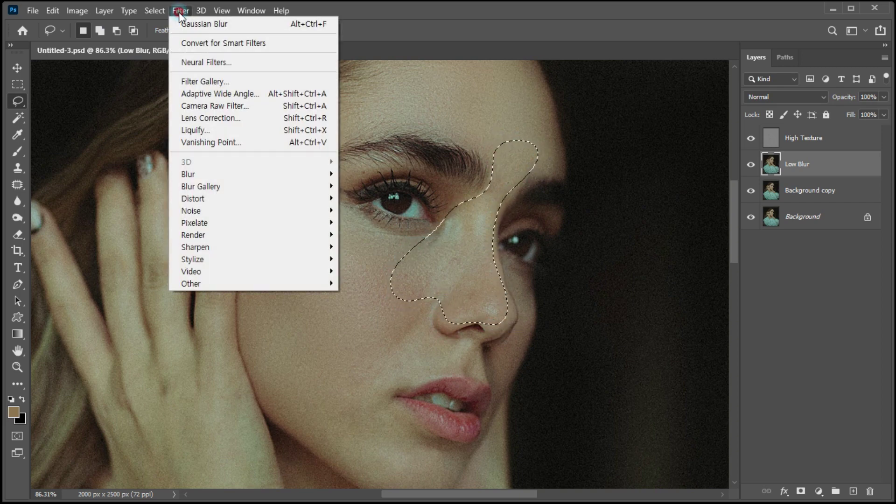
{"action": "left_click", "coordinate": [372, 223]}
{"action": "left_click", "coordinate": [688, 200]}
Step: Select and Gaussian-blur the skin beside the mouth and chin, then deselect
{"action": "mouse_move", "coordinate": [424, 332]}
{"action": "left_mouse_down"}
{"action": "mouse_move", "coordinate": [388, 403]}
{"action": "mouse_move", "coordinate": [411, 329]}
{"action": "left_mouse_up"}
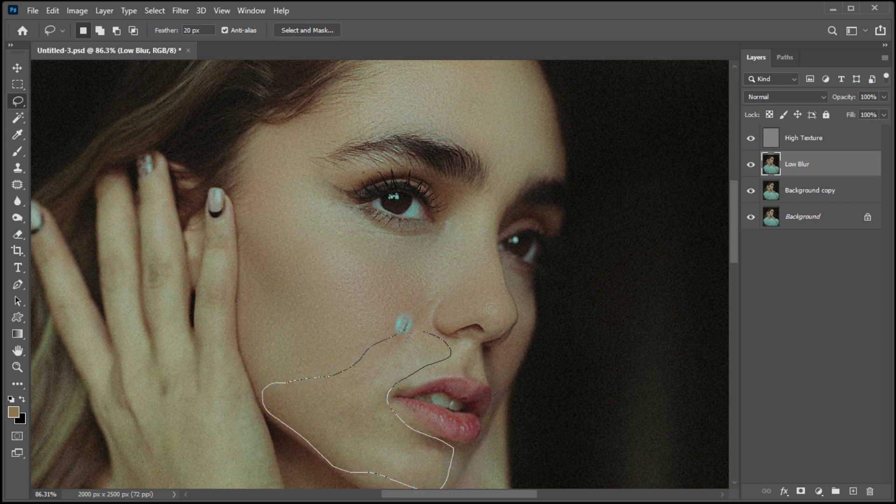
{"action": "left_click", "coordinate": [181, 10]}
{"action": "left_click", "coordinate": [372, 222]}
{"action": "left_click", "coordinate": [679, 201]}
{"action": "left_click", "coordinate": [405, 337]}
{"action": "key", "text": "v"}
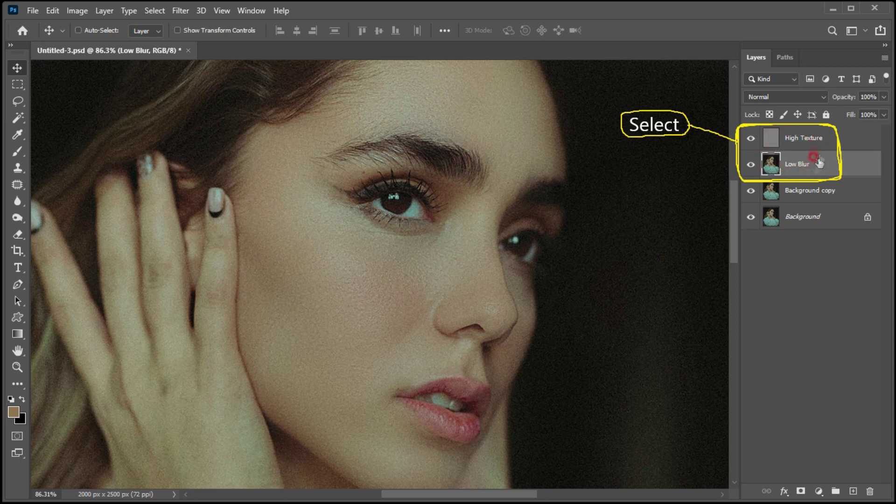
Step: Select High Texture and Low Blur together and group them into Group 1
{"action": "left_click", "coordinate": [799, 141], "text": "shift"}
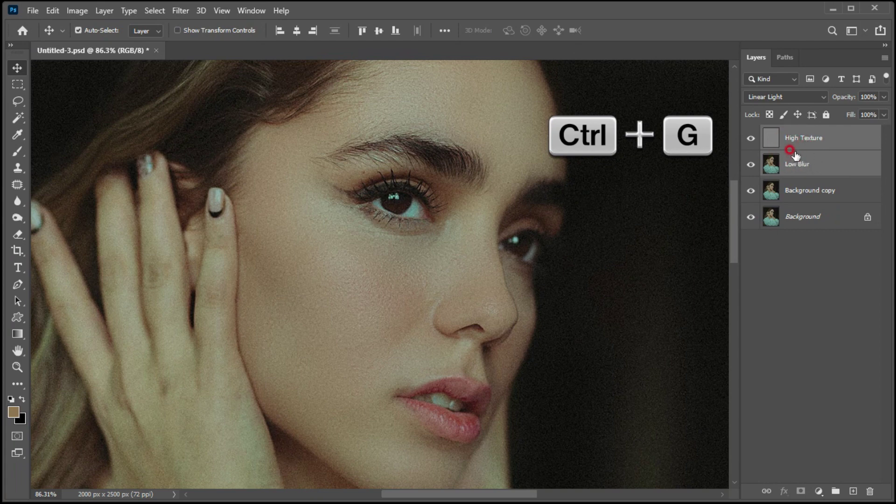
{"action": "key", "text": "ctrl+g"}
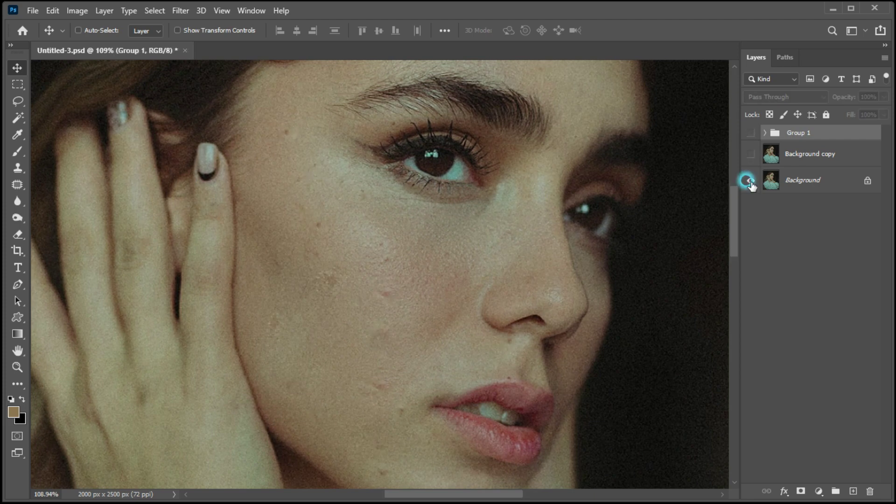
Step: Alt-click Background's eye repeatedly to compare, ending with only the original visible
{"action": "left_click", "coordinate": [750, 182], "text": "alt"}
{"action": "left_click", "coordinate": [750, 181]}
{"action": "left_click", "coordinate": [750, 181], "text": "alt"}
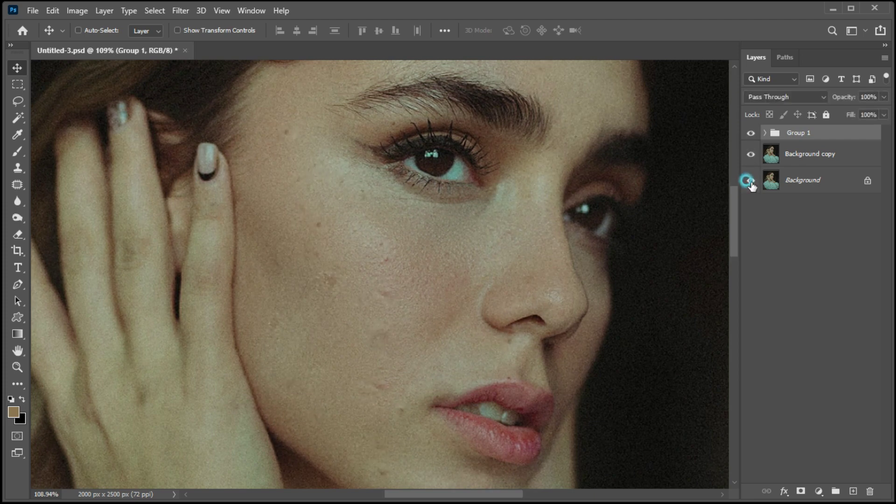
{"action": "left_click", "coordinate": [750, 181], "text": "alt"}
{"action": "left_click", "coordinate": [751, 182], "text": "alt"}
{"action": "left_click", "coordinate": [750, 181], "text": "alt"}
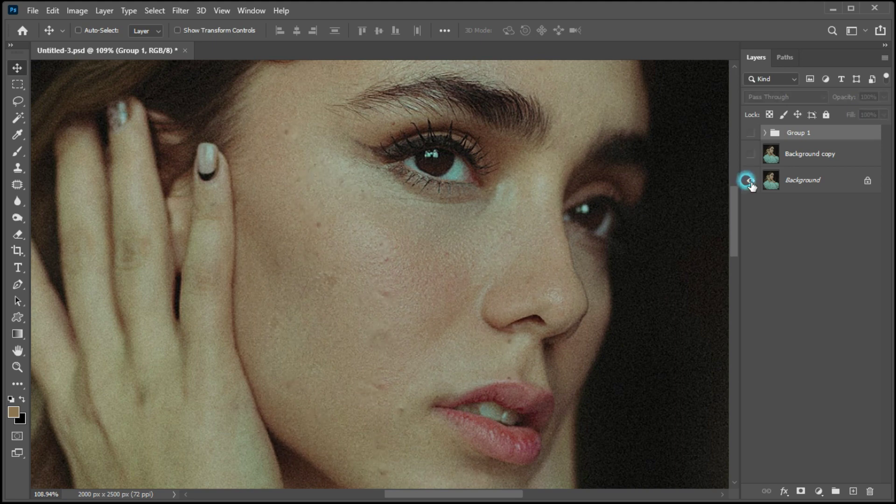